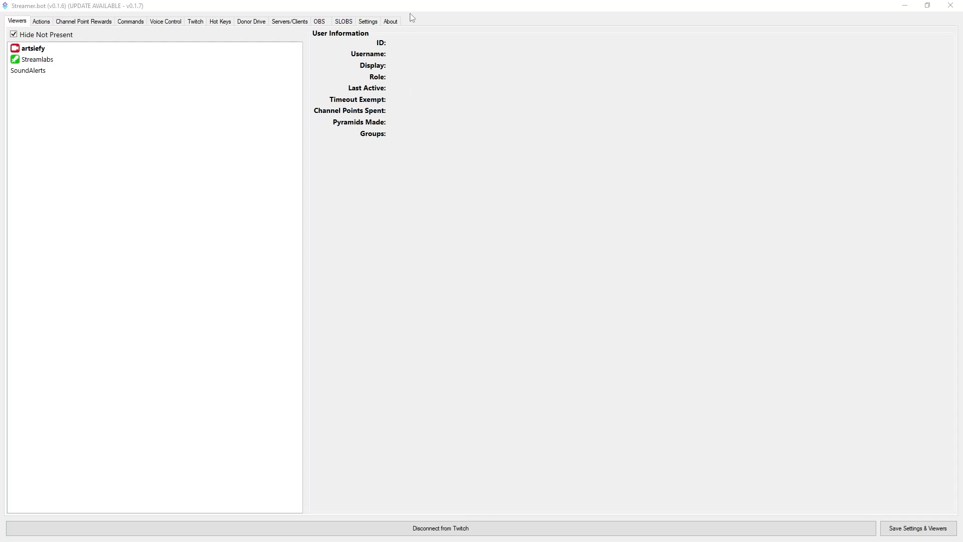
# Step: Switch to the Voice Control tab showing auto-start, en-GB locale and confidence 15 settings
pyautogui.click(156, 24)
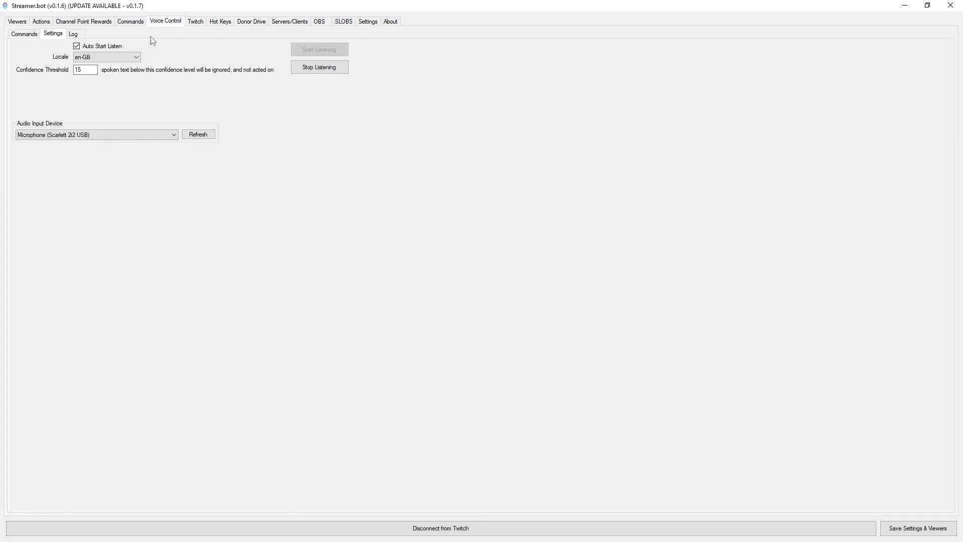
pyautogui.click(25, 35)
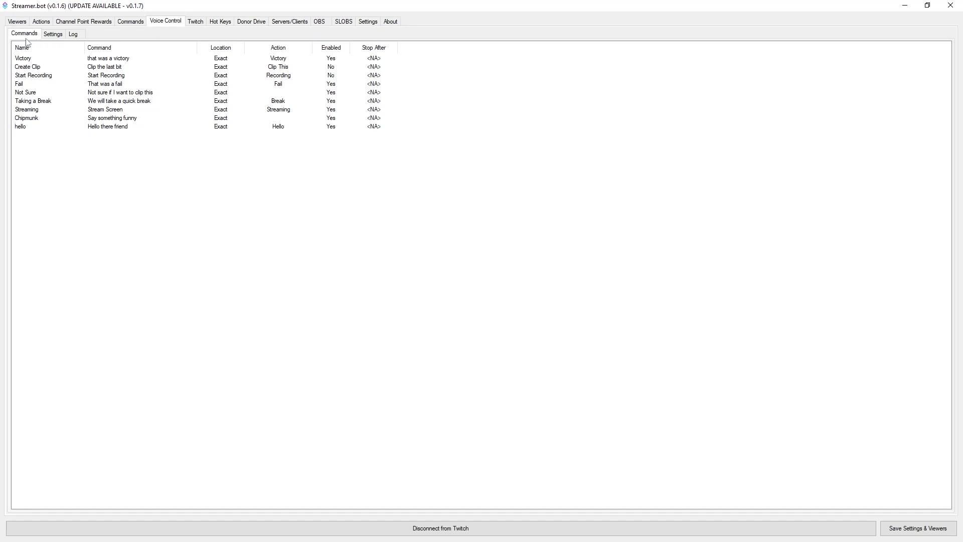
pyautogui.click(49, 37)
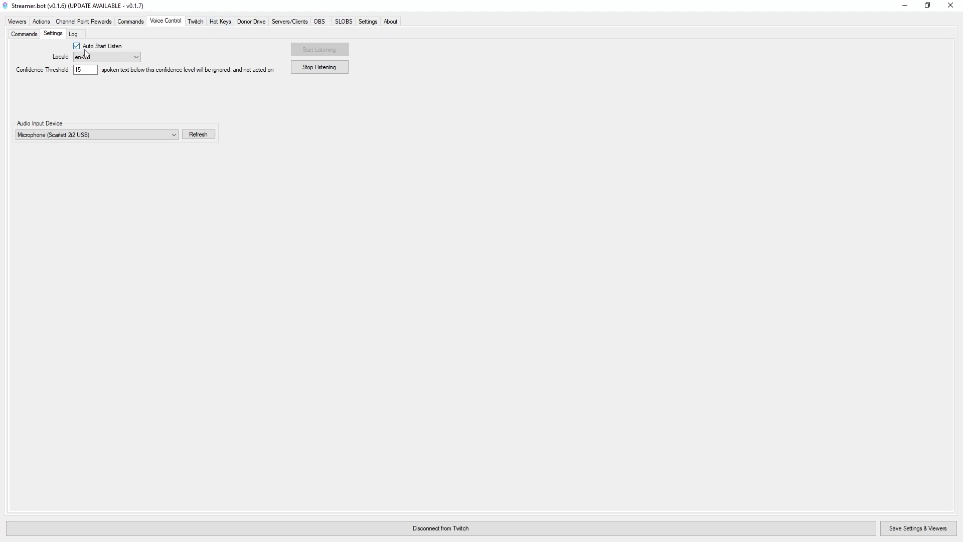
pyautogui.click(81, 73)
# Step: Create an action named 'Test' in a new 'Testing' group on the Actions page
pyautogui.click(37, 22)
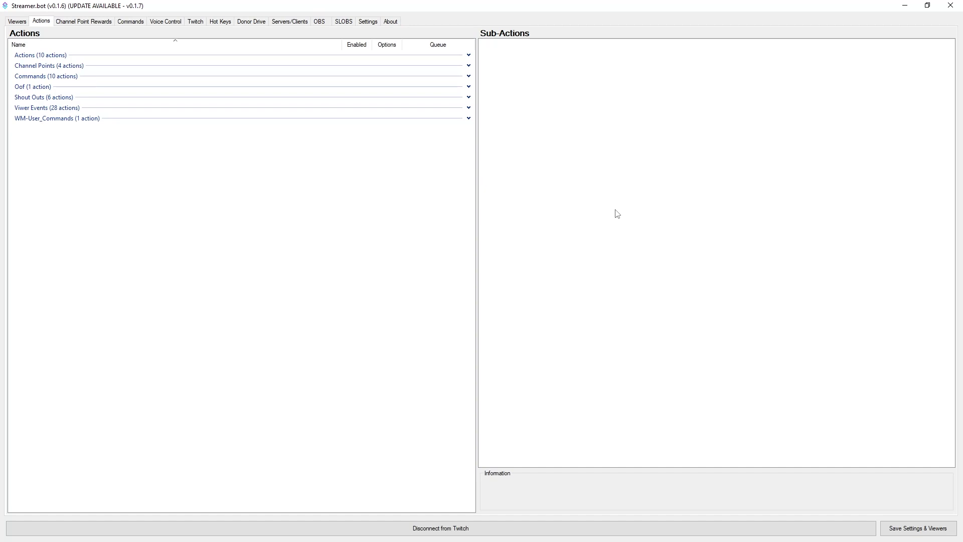
pyautogui.rightClick(126, 160)
pyautogui.click(137, 164)
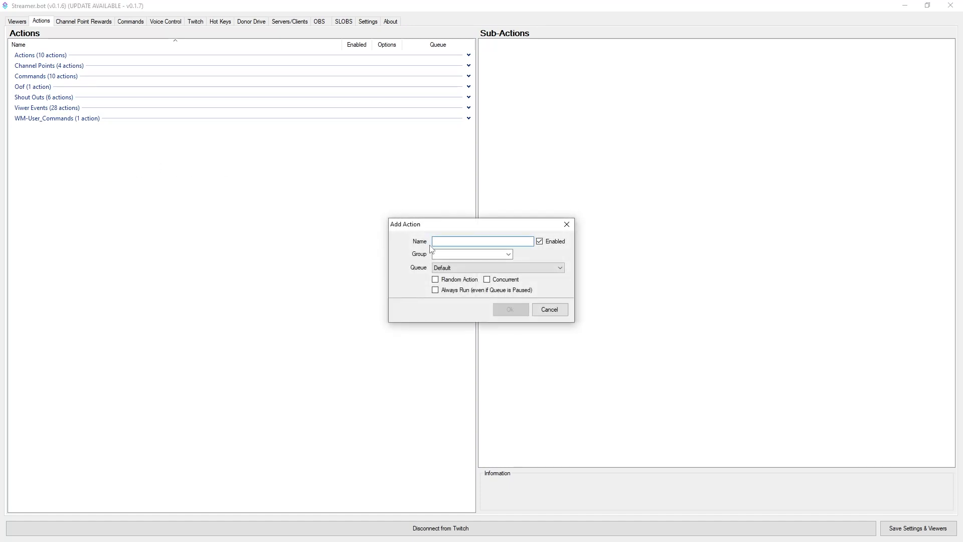
pyautogui.write('Test')
pyautogui.click(443, 253)
pyautogui.write('Testing')
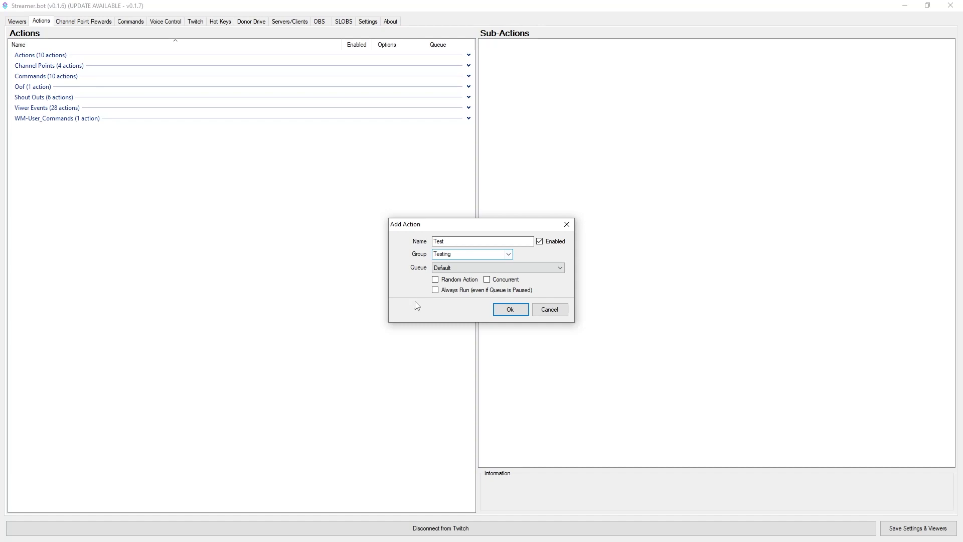
pyautogui.click(509, 309)
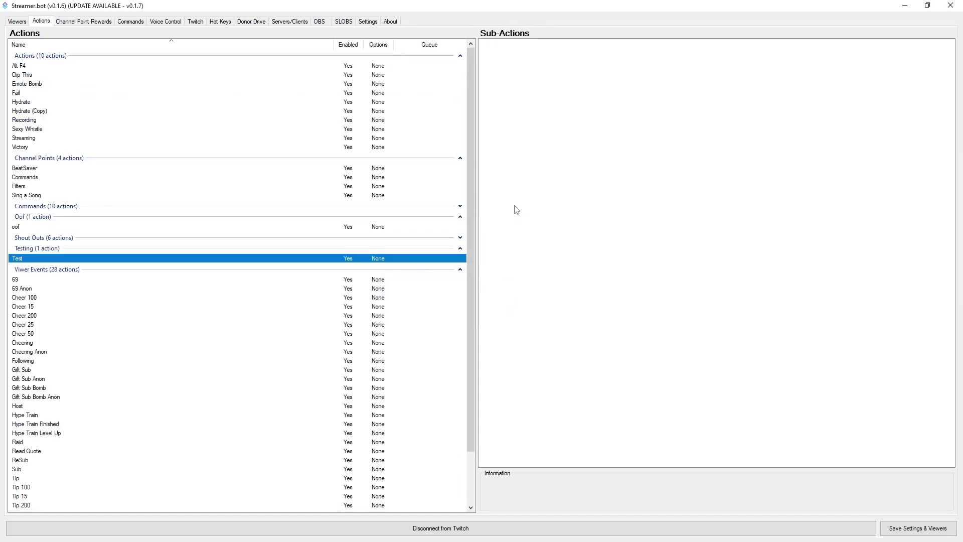
# Step: Add an OBS Set Active Scene sub-action to Test targeting the 'Starting' scene
pyautogui.rightClick(548, 94)
pyautogui.moveTo(551, 98)
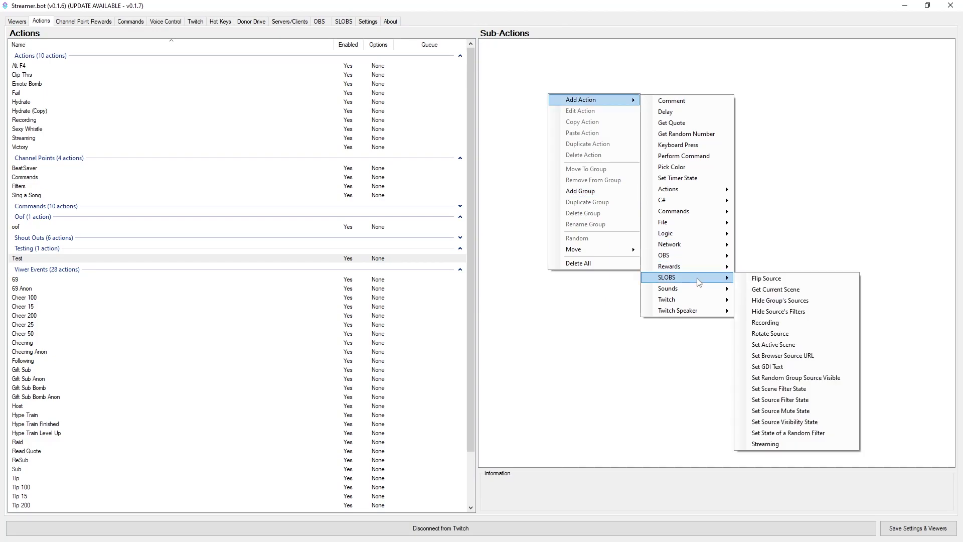
pyautogui.moveTo(669, 259)
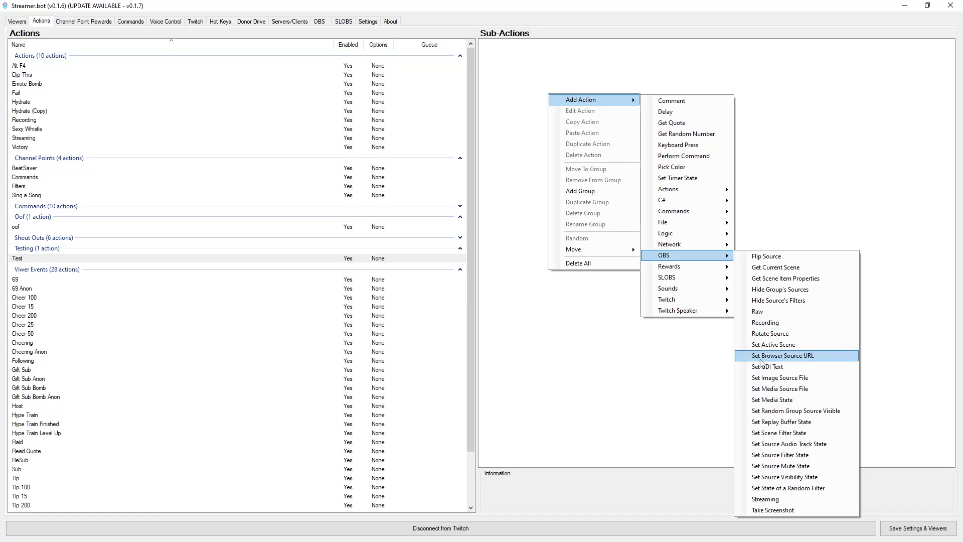
pyautogui.click(803, 344)
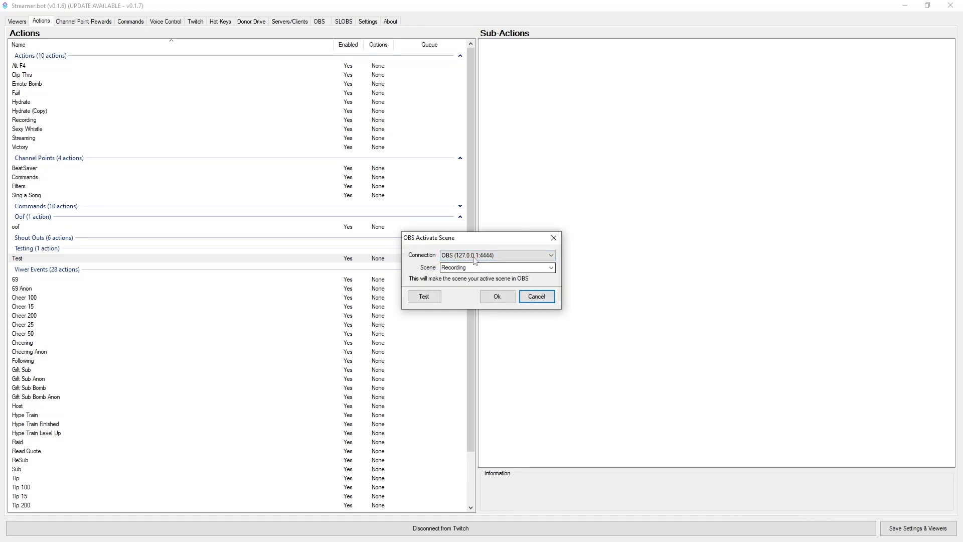
pyautogui.click(550, 267)
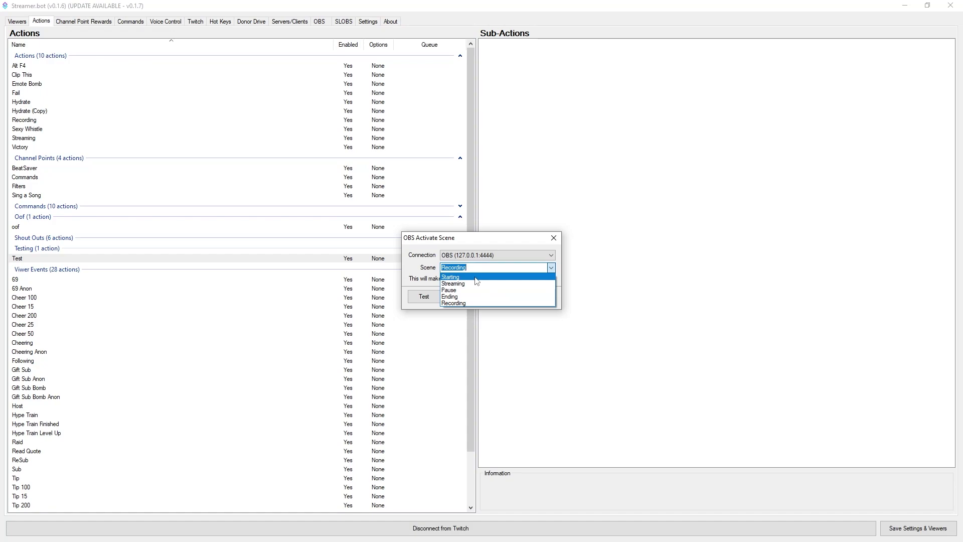
pyautogui.click(476, 279)
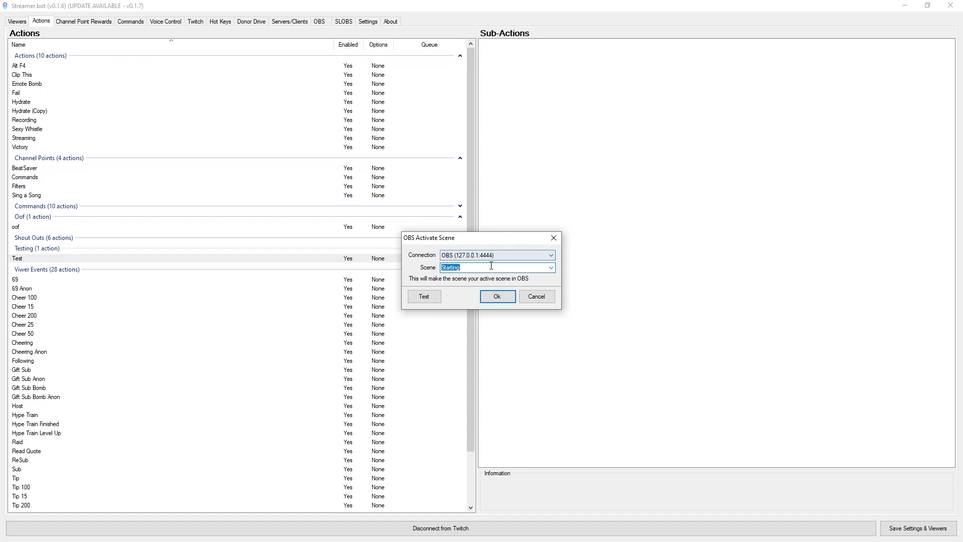
pyautogui.click(484, 297)
# Step: Add a Delay sub-action of 3000 ms after the scene switch
pyautogui.rightClick(544, 76)
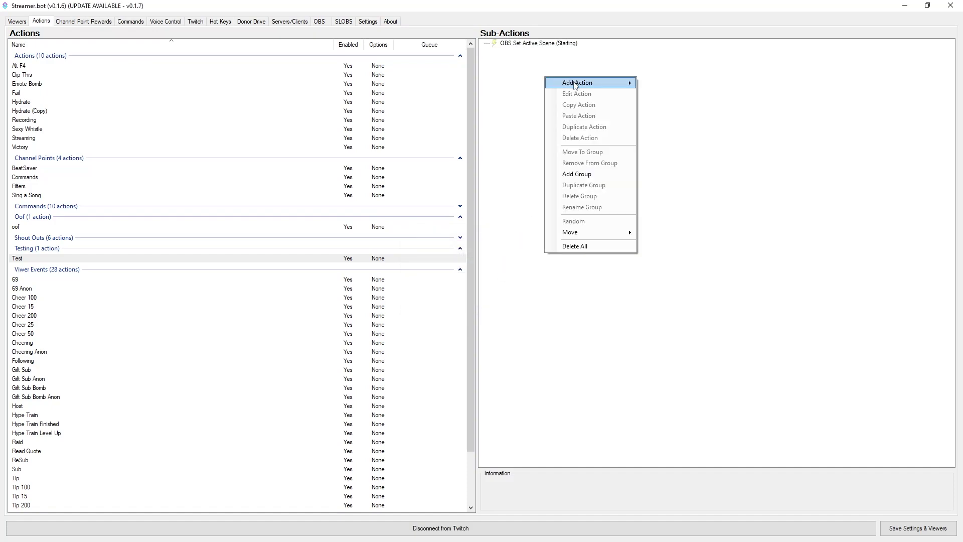
pyautogui.moveTo(576, 83)
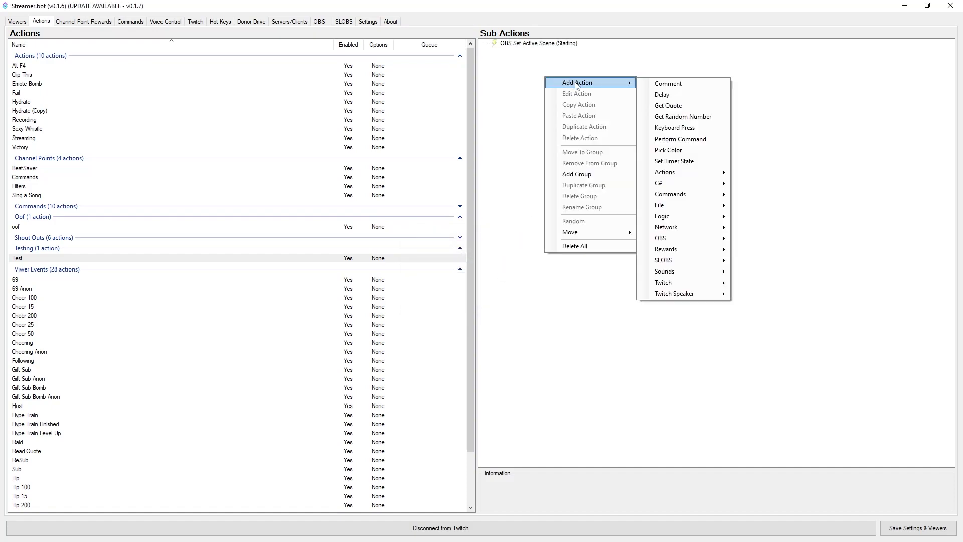
pyautogui.click(668, 97)
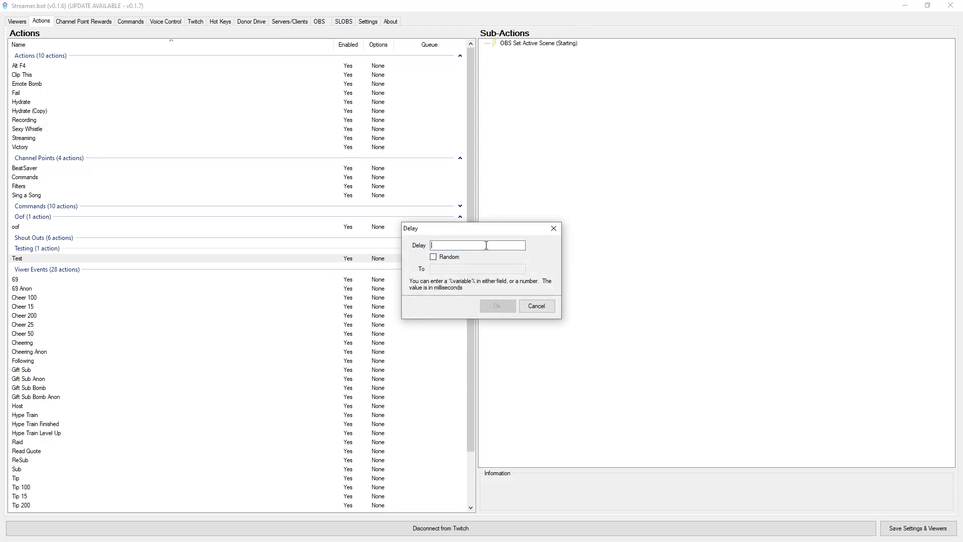
pyautogui.write('3000')
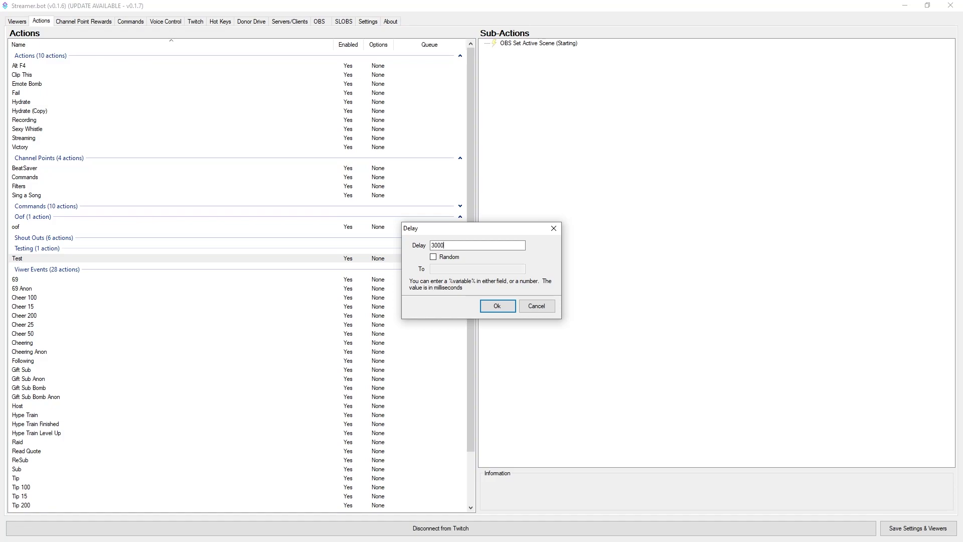
pyautogui.click(495, 306)
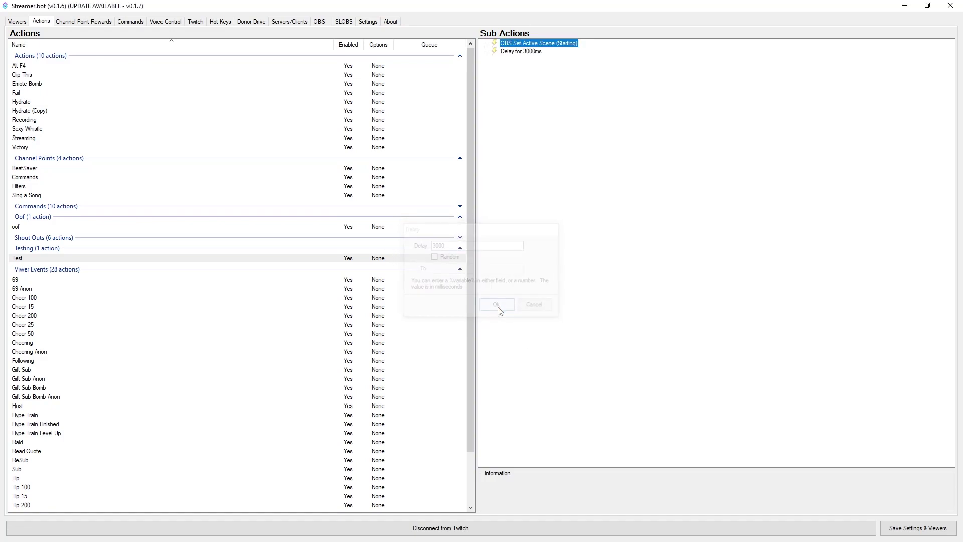
# Step: Try adding a get-current-scene sub-action, then discard it
pyautogui.rightClick(522, 120)
pyautogui.moveTo(554, 126)
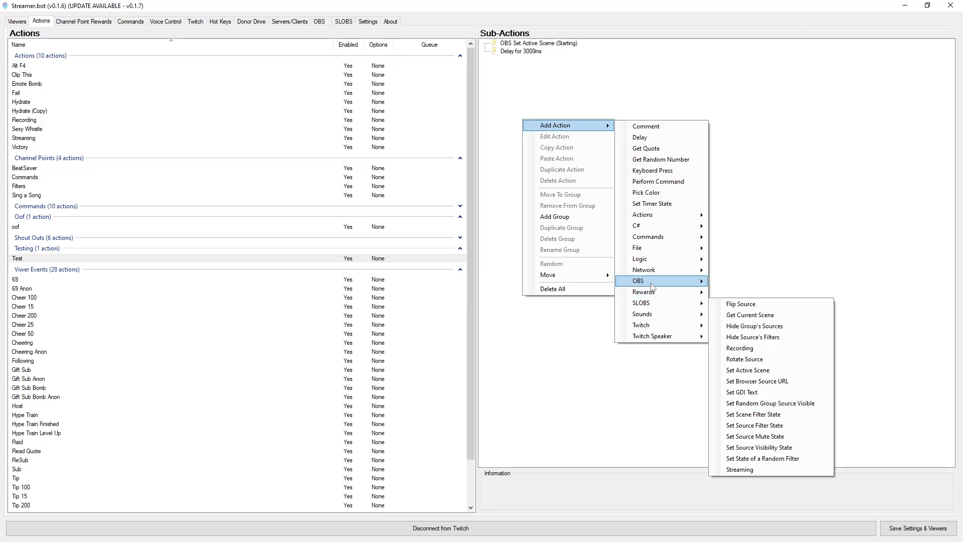
pyautogui.click(738, 297)
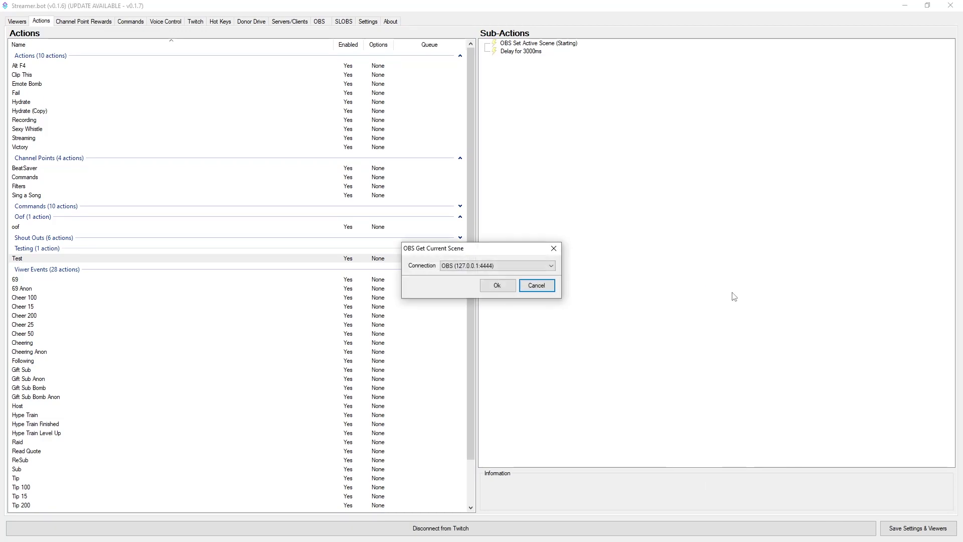
pyautogui.click(536, 285)
# Step: Add a Set Active Scene sub-action for 'Recording', then view the voice command list
pyautogui.rightClick(578, 112)
pyautogui.moveTo(622, 117)
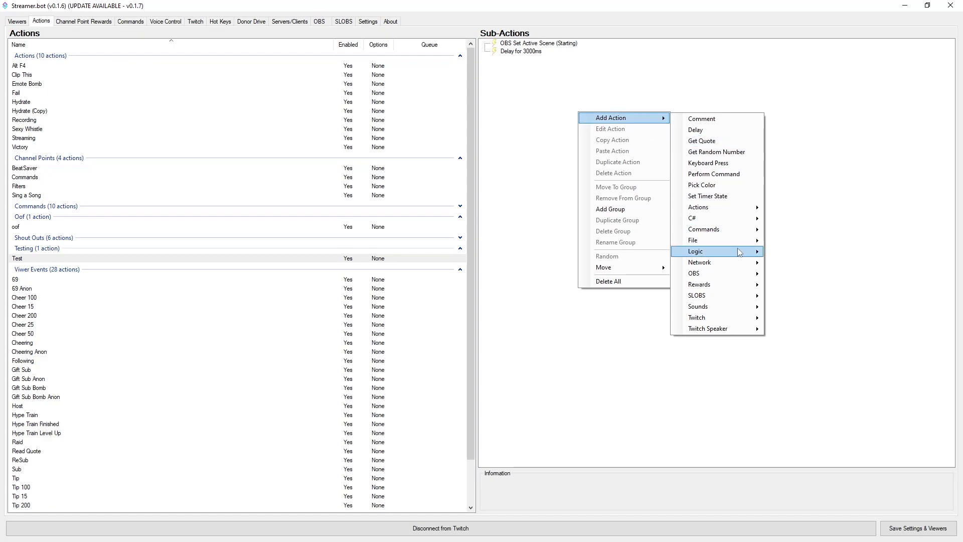
pyautogui.moveTo(714, 273)
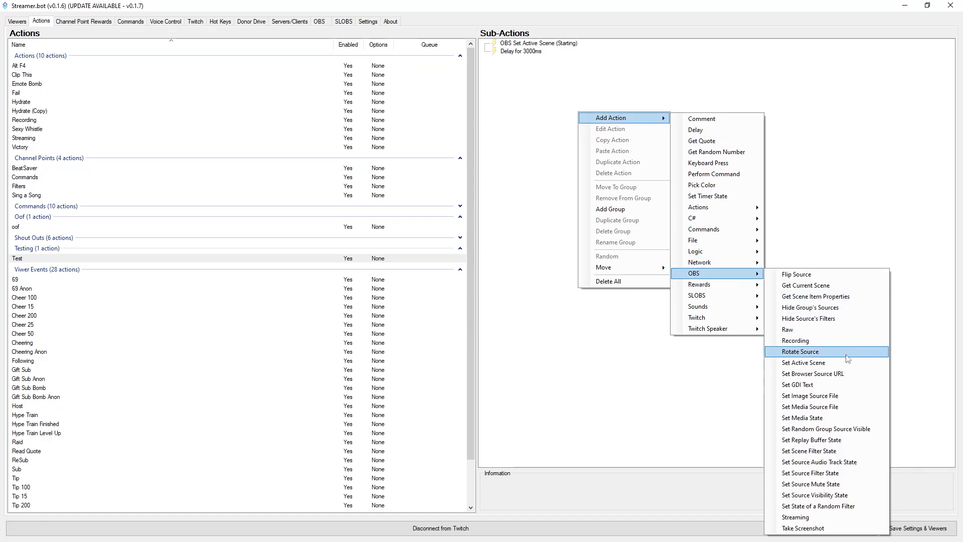
pyautogui.click(829, 363)
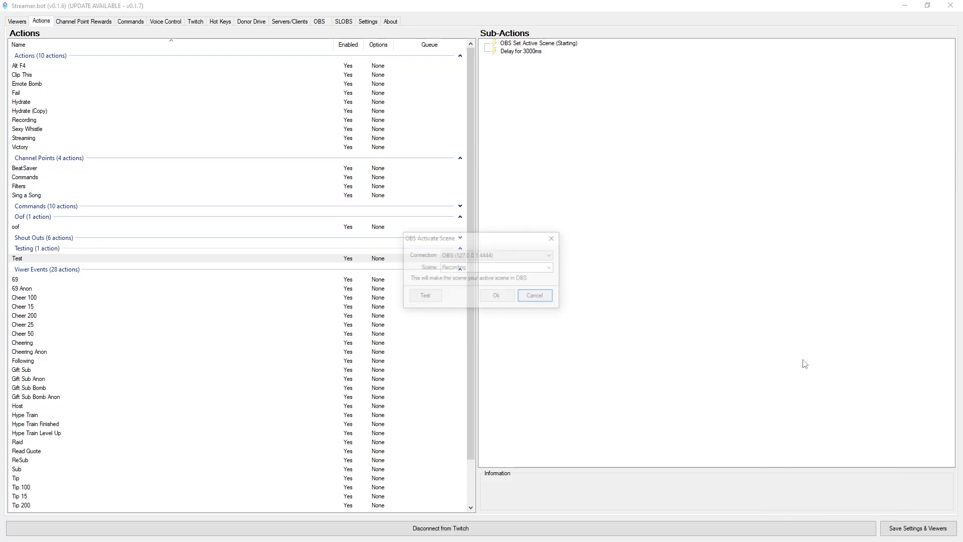
pyautogui.click(487, 303)
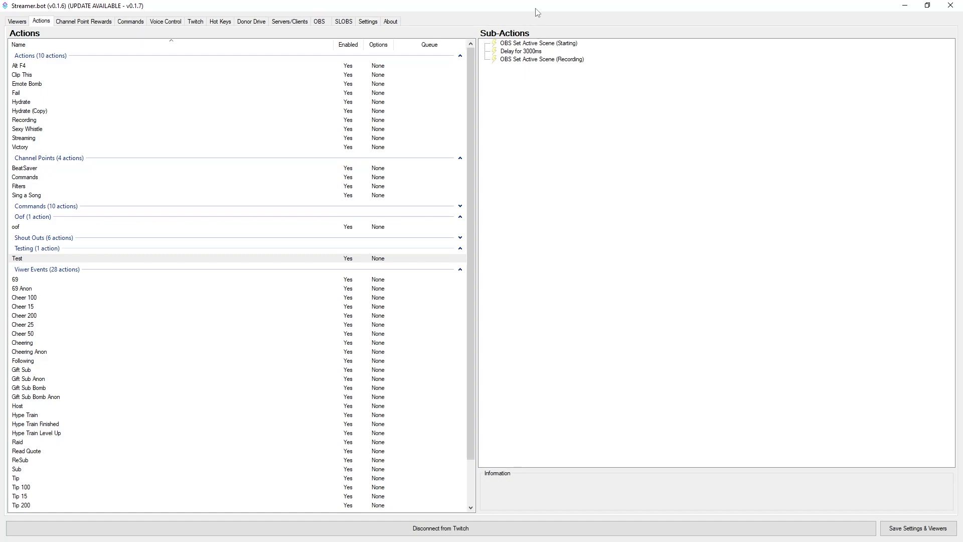
pyautogui.click(171, 22)
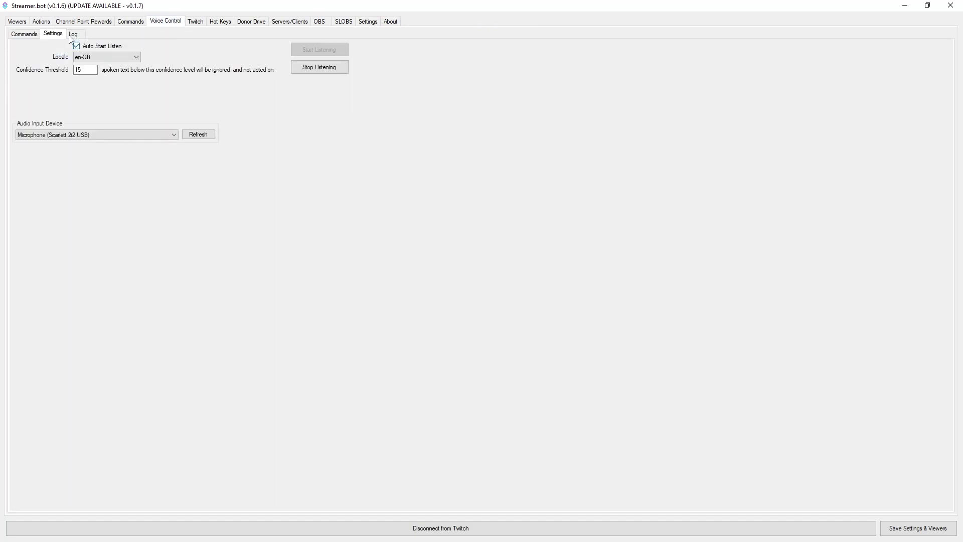
pyautogui.click(34, 34)
# Step: Add a voice command named 'Scene Change' with the phrase 'Change active scene'
pyautogui.rightClick(94, 195)
pyautogui.click(106, 201)
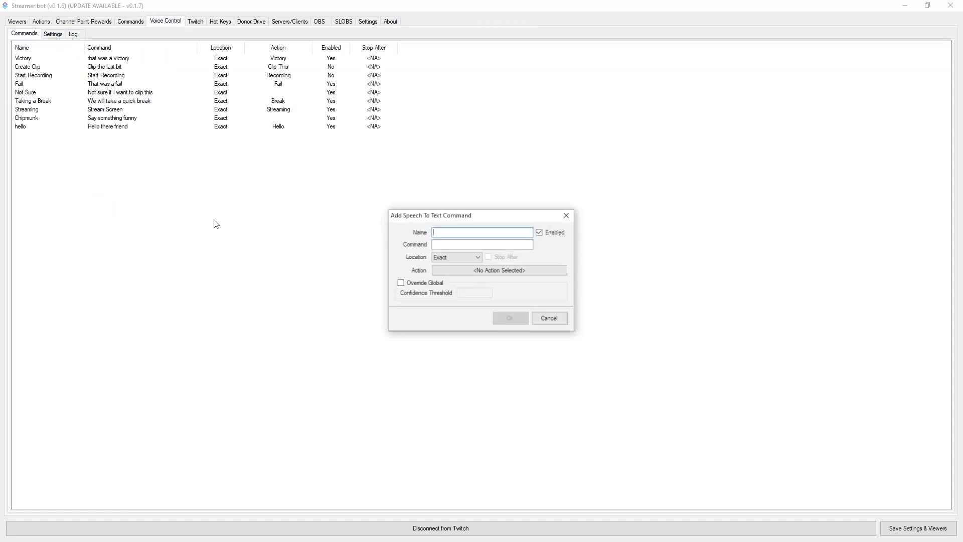
pyautogui.write('Scene Change')
pyautogui.click(491, 244)
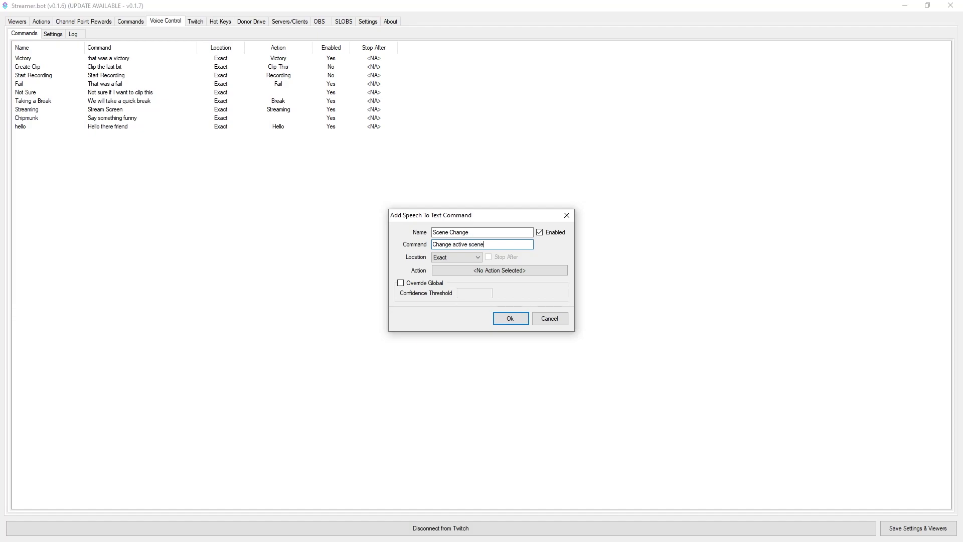
# Step: Choose the Test action as the Scene Change command's action
pyautogui.click(476, 270)
pyautogui.scroll(-10, 483, 273)
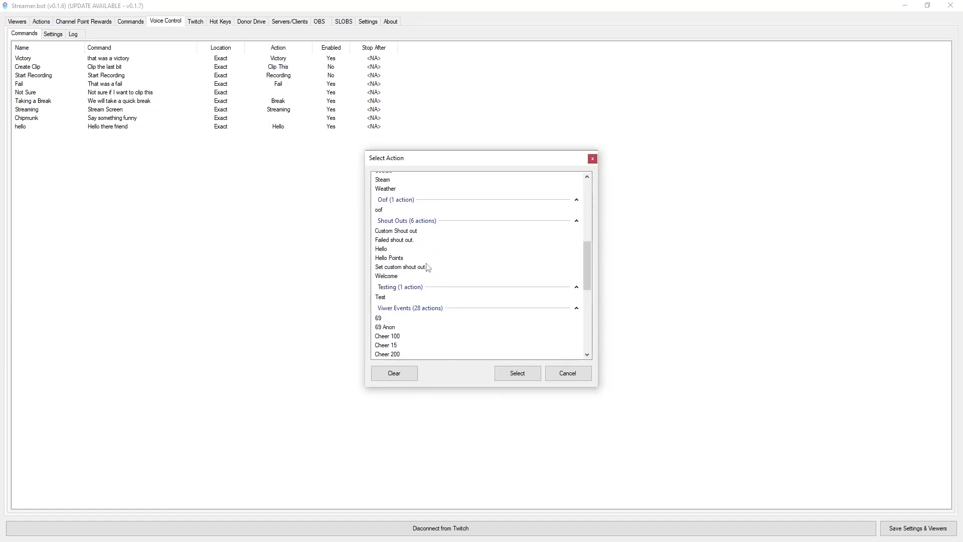
pyautogui.click(419, 271)
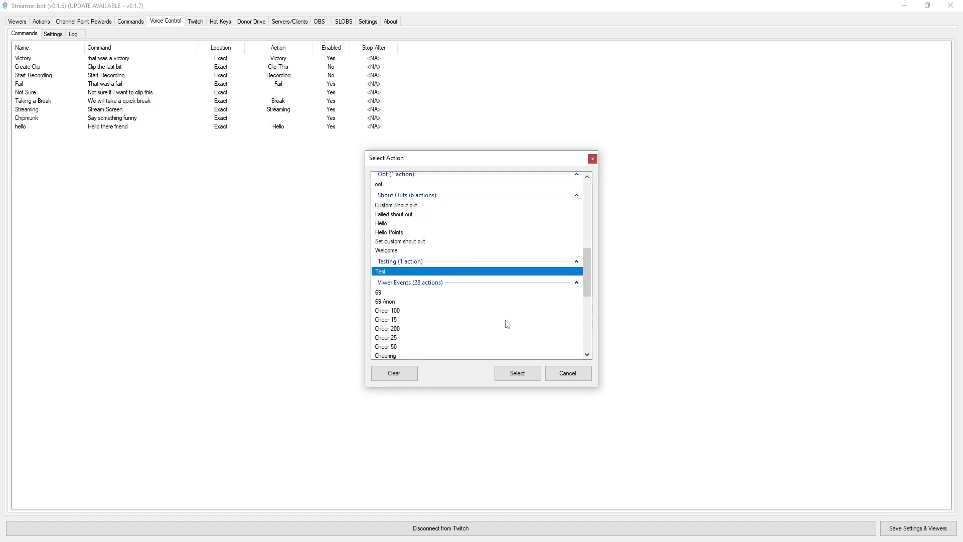
pyautogui.click(517, 373)
# Step: Override the global confidence with a threshold of 15 and save the command
pyautogui.click(419, 284)
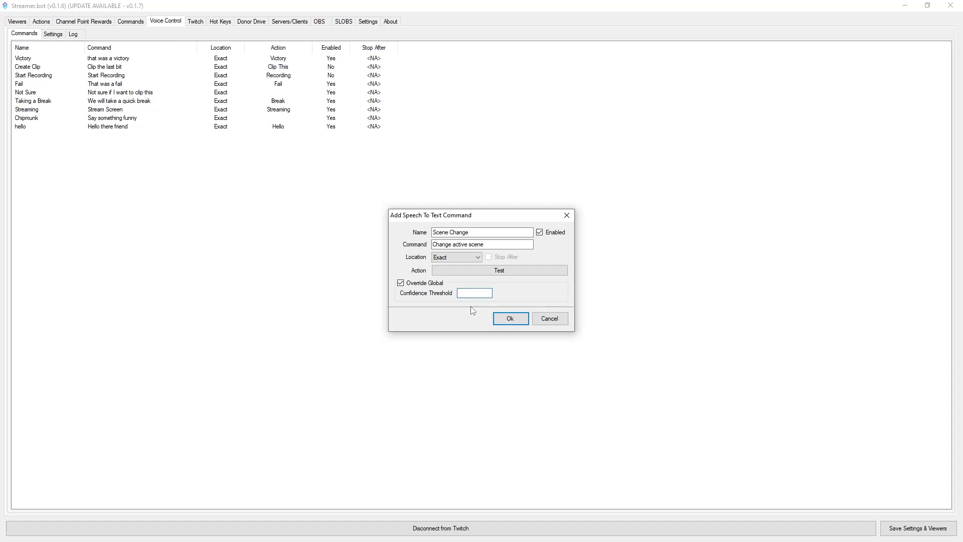
pyautogui.write('15')
pyautogui.click(509, 318)
pyautogui.click(133, 137)
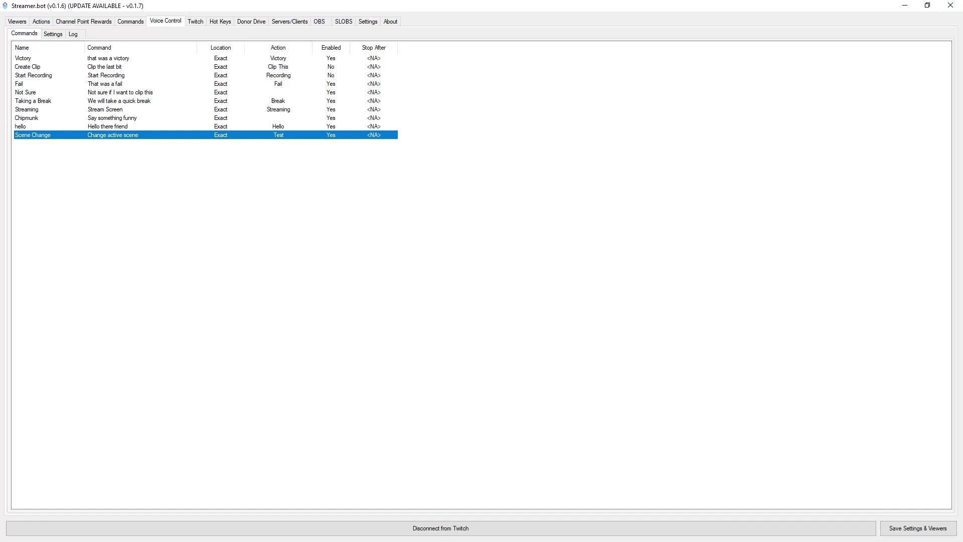
pyautogui.hotkey('alt', 'Tab')
# Step: Move the OBS window over Streamer.bot, then return to the Actions list
pyautogui.moveTo(720, 168); pyautogui.dragTo(624, 86)
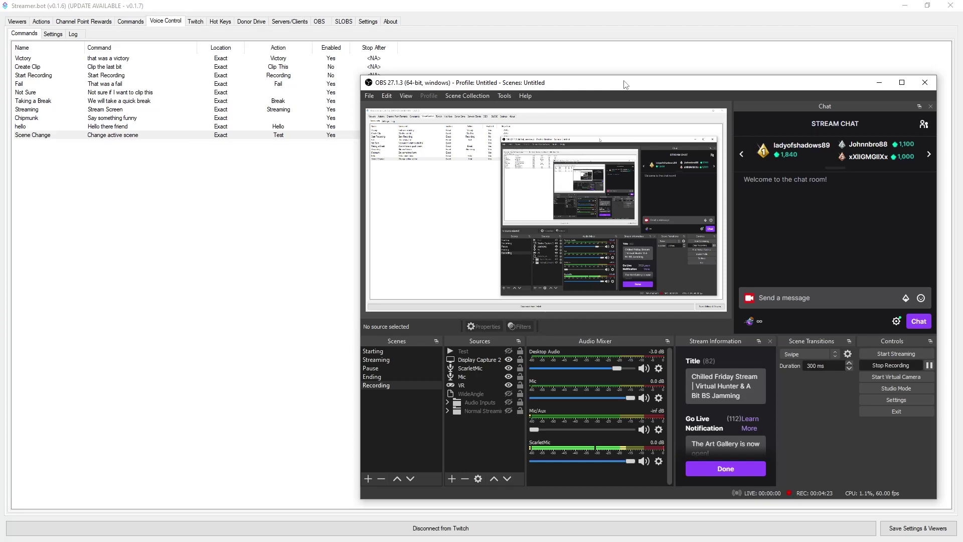
pyautogui.click(38, 22)
# Step: Add a Set Source Visibility State sub-action making the Test source visible in Recording
pyautogui.click(522, 44)
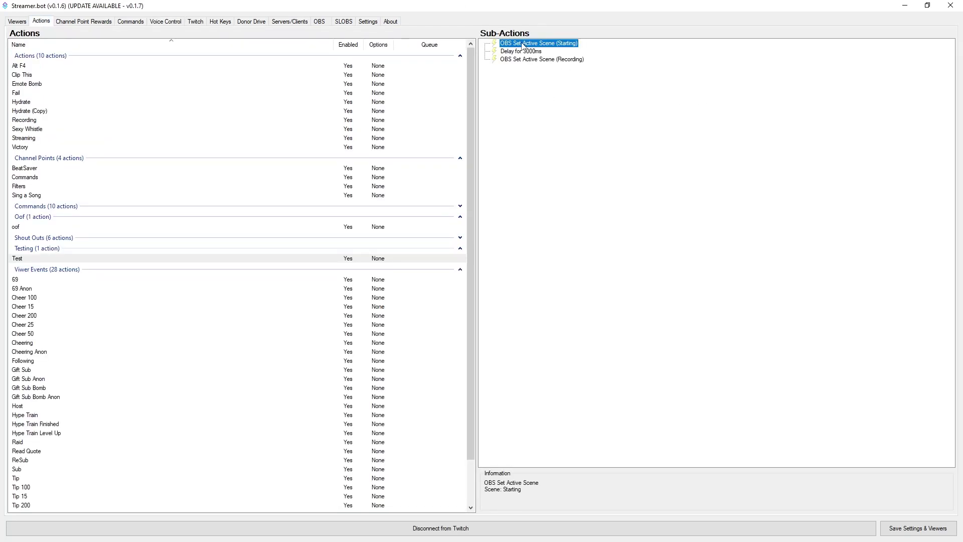
pyautogui.rightClick(516, 52)
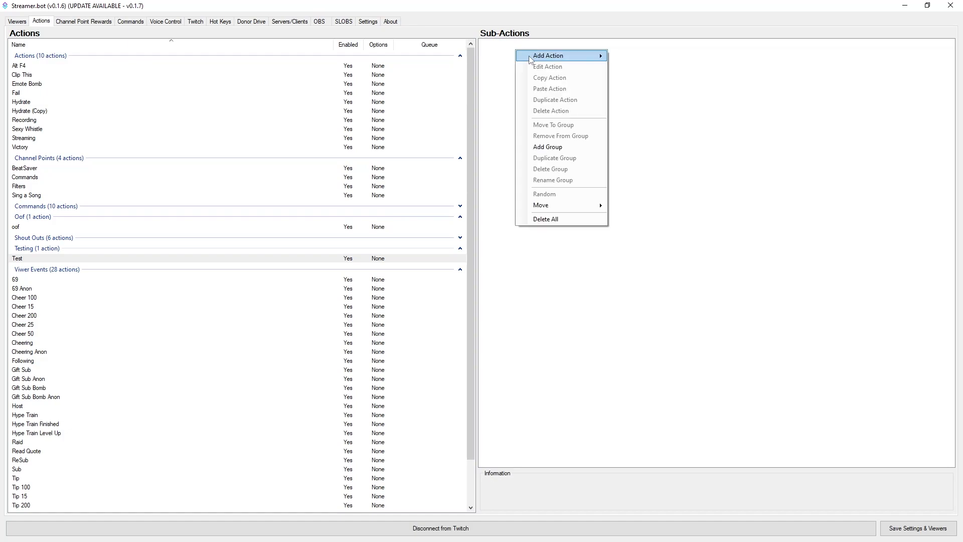
pyautogui.moveTo(674, 213)
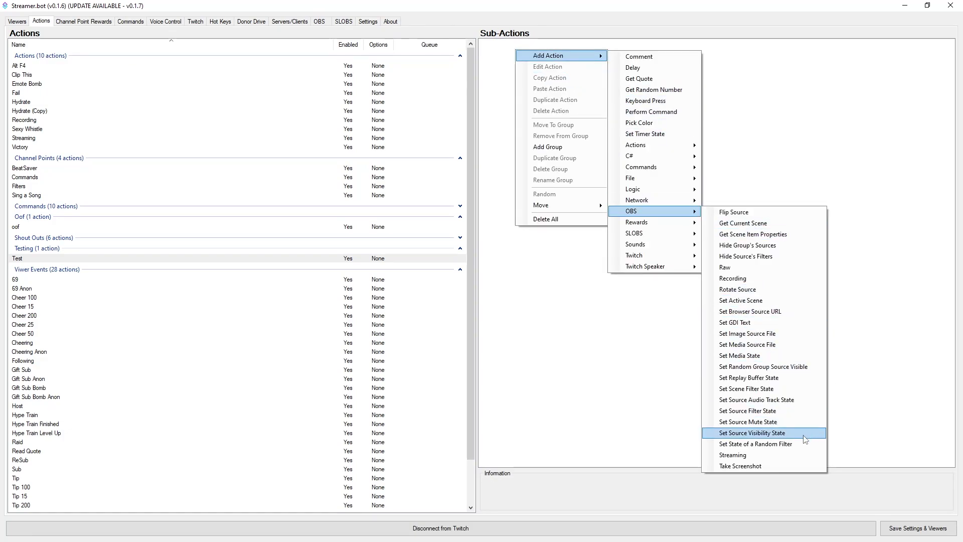
pyautogui.click(781, 437)
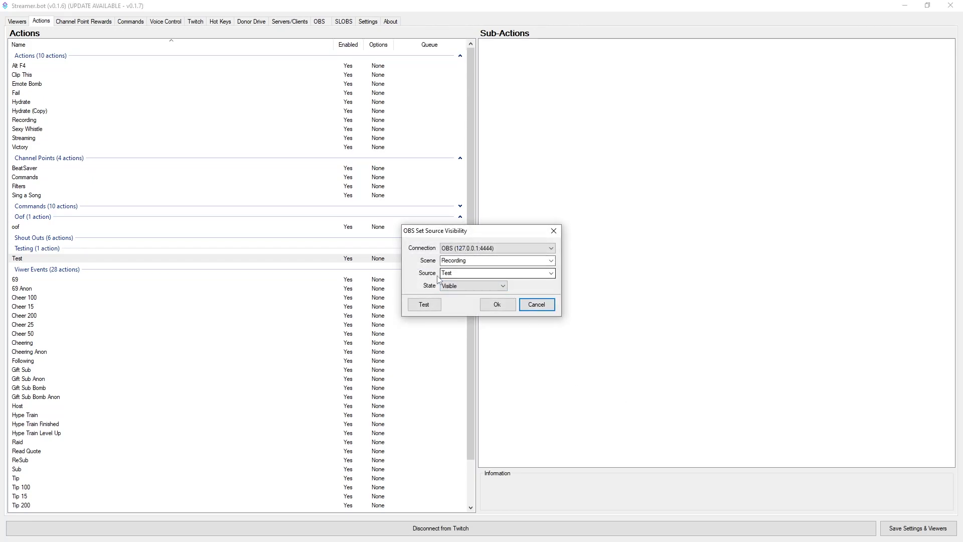
pyautogui.click(497, 304)
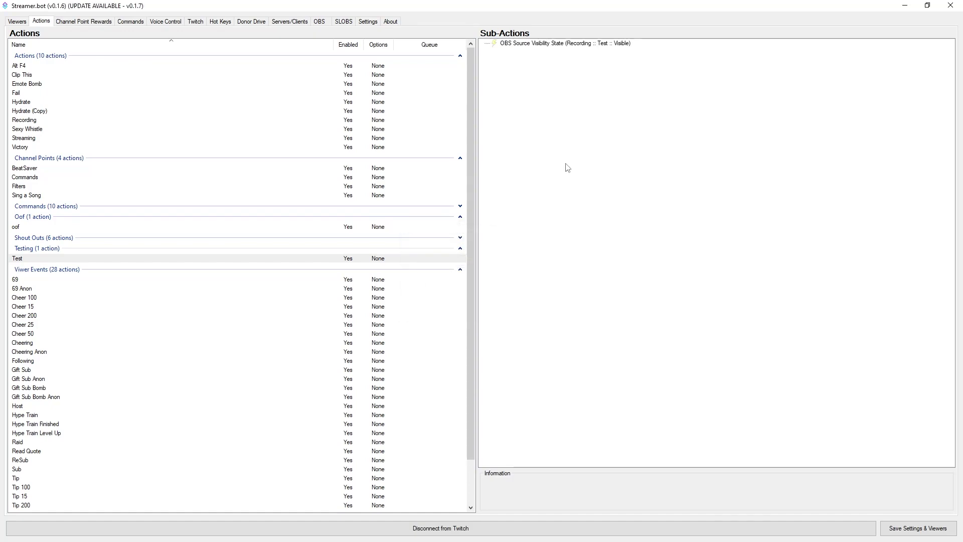
# Step: Add a 5000 ms Delay sub-action after the visibility change
pyautogui.rightClick(542, 106)
pyautogui.moveTo(581, 111)
pyautogui.click(658, 123)
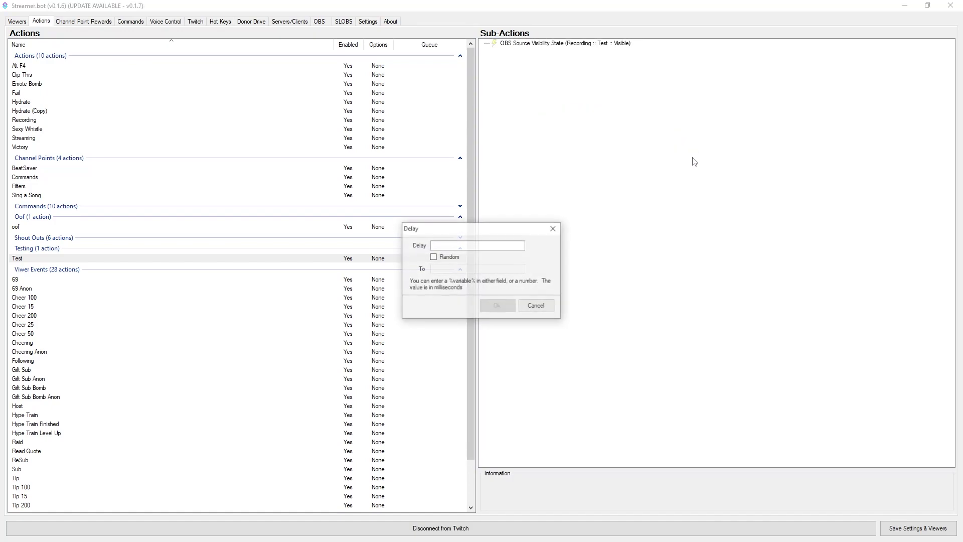
pyautogui.write('5000')
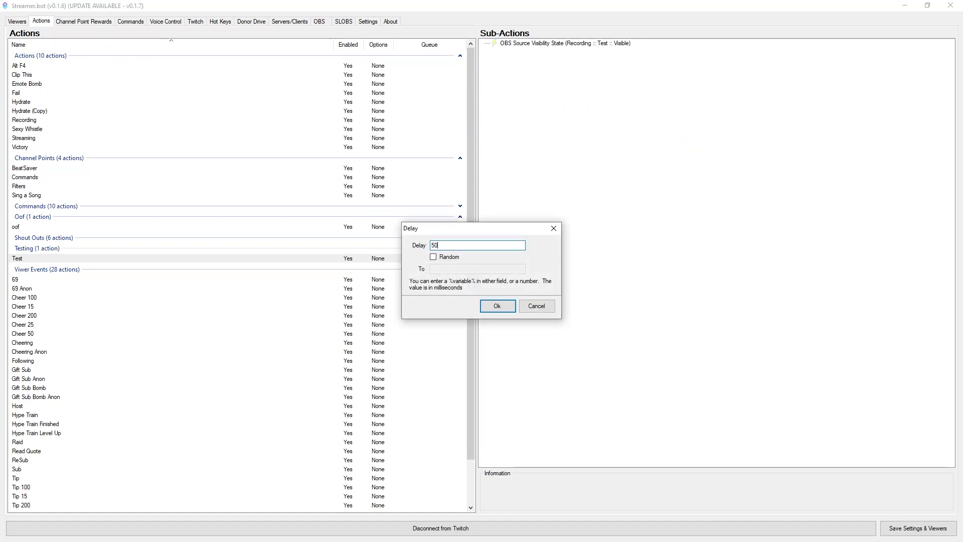
pyautogui.press('Return')
# Step: Add another Set Source Visibility State sub-action that sets the Test source to Hidden
pyautogui.rightClick(526, 126)
pyautogui.press('Escape')
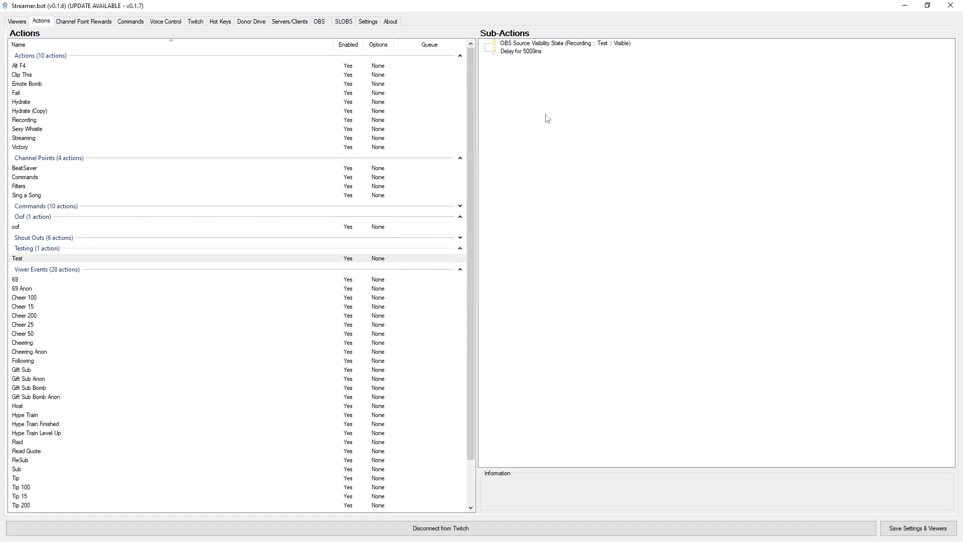
pyautogui.rightClick(540, 106)
pyautogui.moveTo(557, 111)
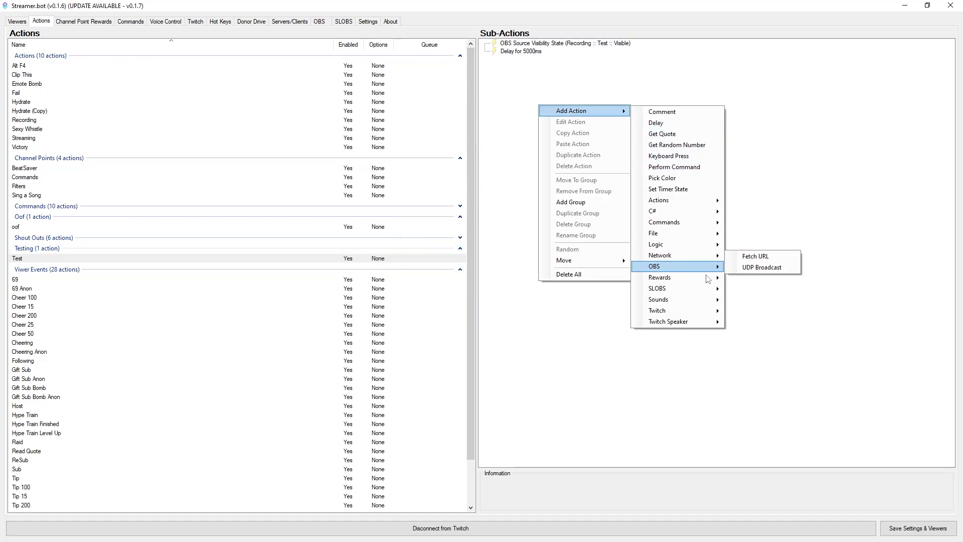
pyautogui.moveTo(702, 228)
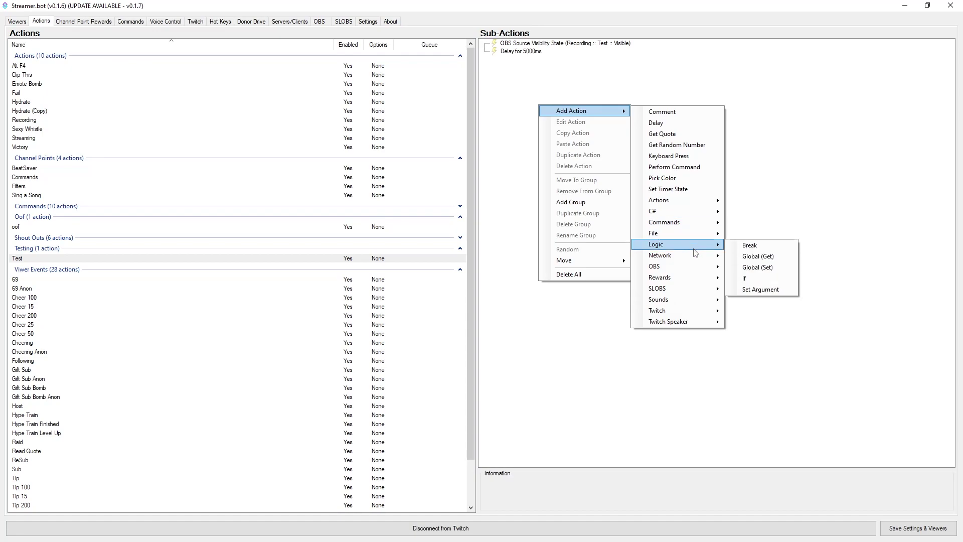
pyautogui.moveTo(689, 267)
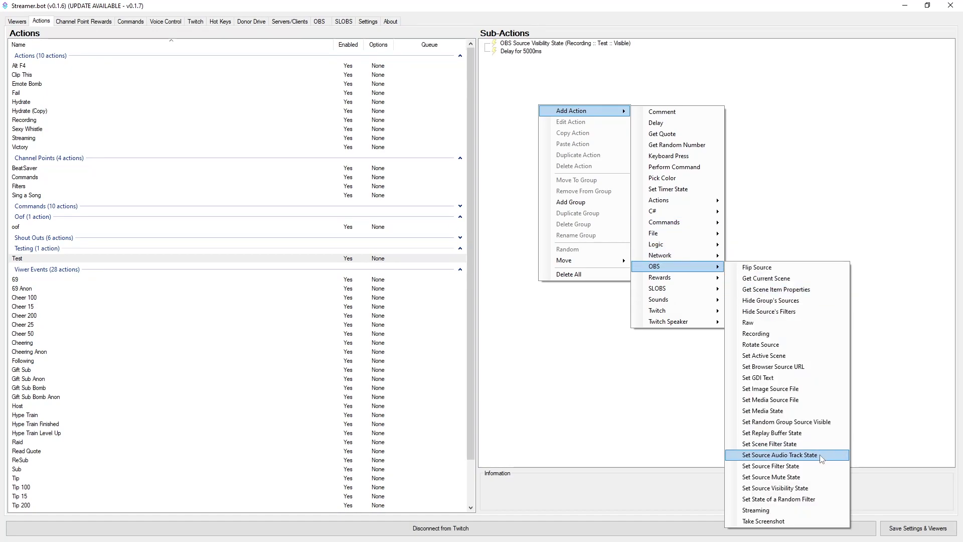
pyautogui.click(817, 490)
pyautogui.click(471, 286)
pyautogui.click(467, 302)
pyautogui.click(494, 305)
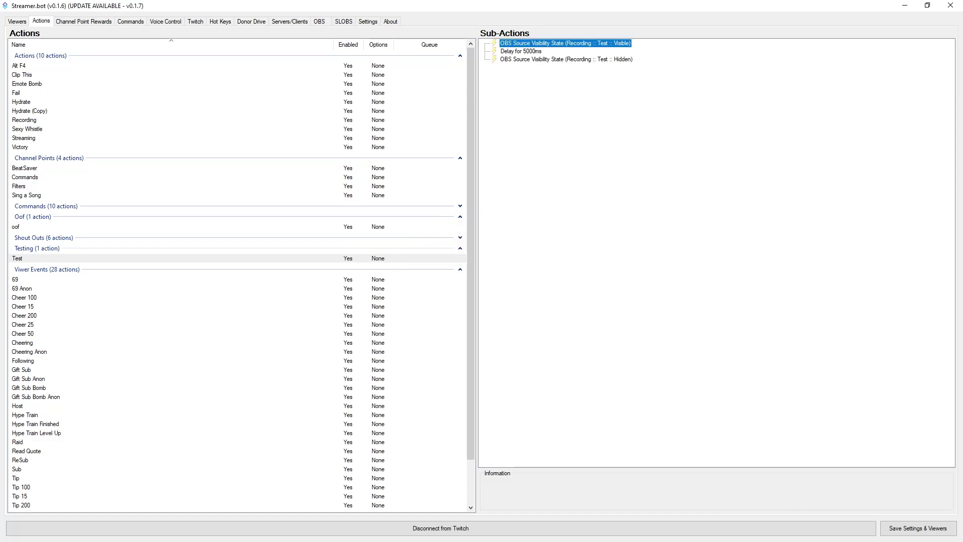
pyautogui.click(128, 23)
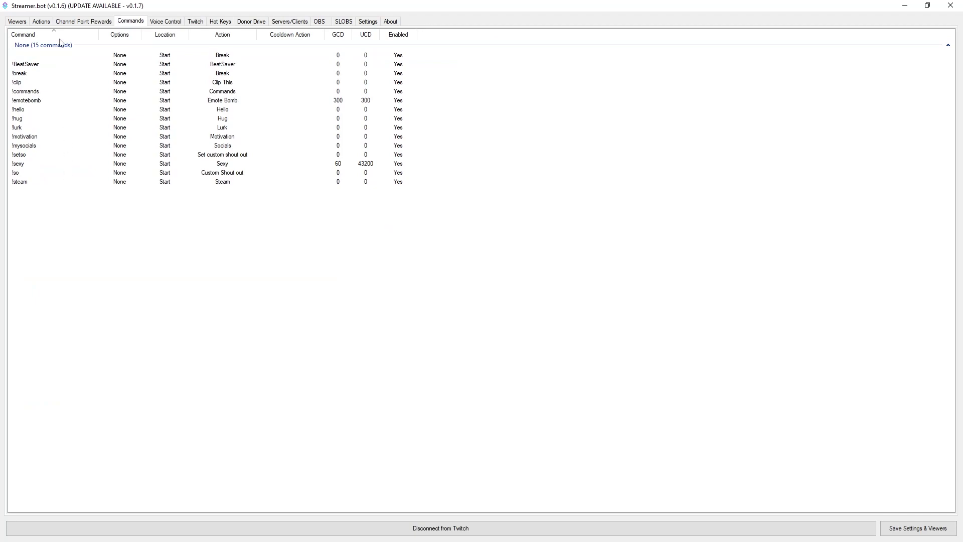
# Step: Change the Scene Change command's phrase to 'Make source active' and save it
pyautogui.click(94, 23)
pyautogui.click(161, 23)
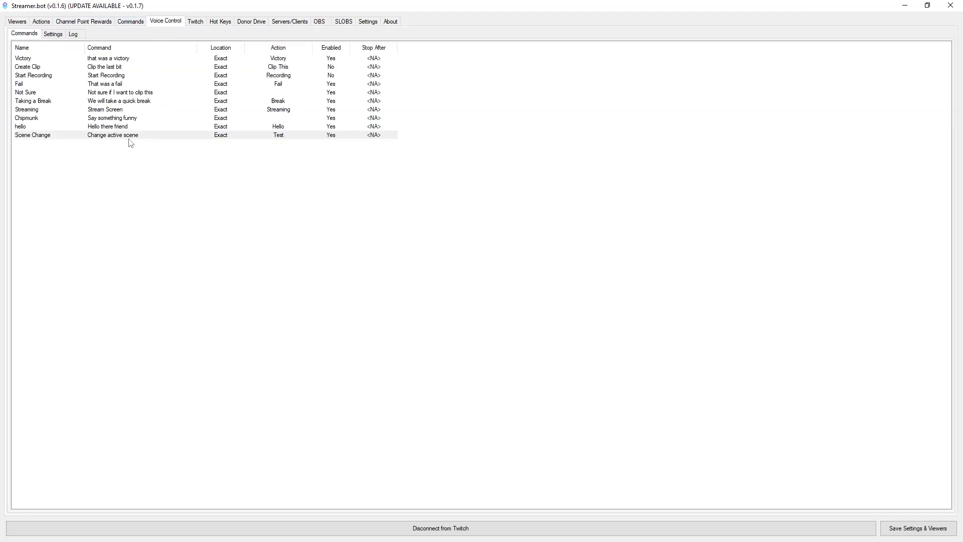
pyautogui.doubleClick(129, 139)
pyautogui.press('Tab')
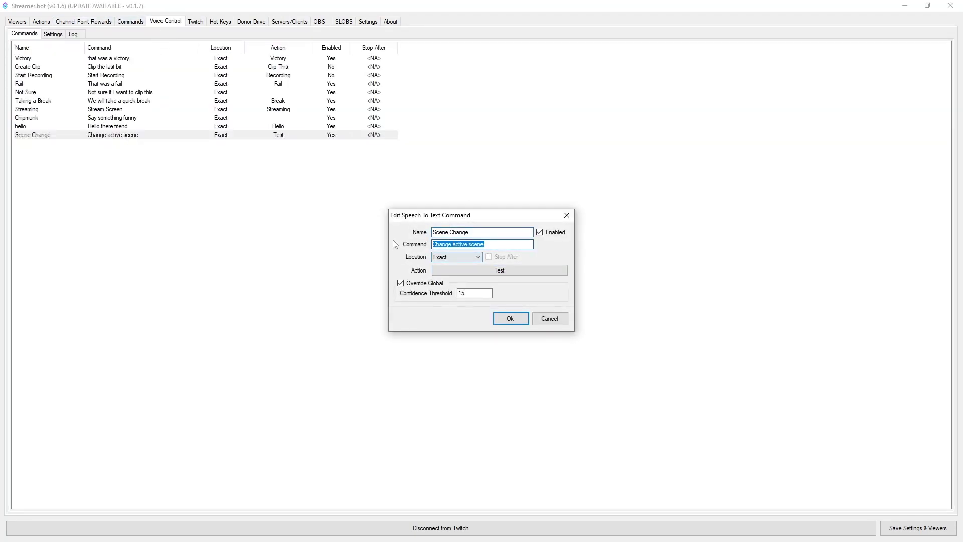
pyautogui.write('Make source active')
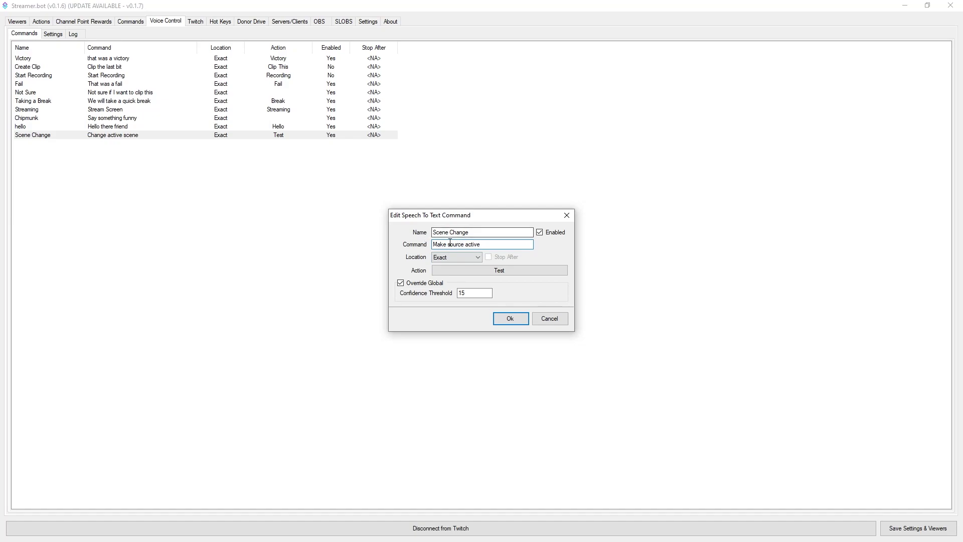
pyautogui.click(510, 318)
pyautogui.hotkey('alt', 'Tab')
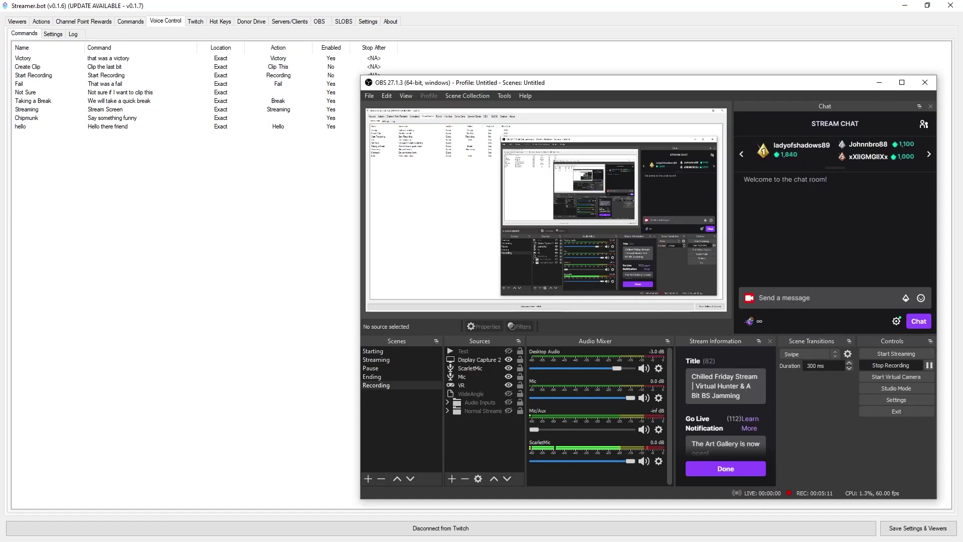
# Step: Shift the OBS Studio window left so the Recording scene's Sources list, including Test, is visible
pyautogui.moveTo(551, 77); pyautogui.dragTo(455, 83)
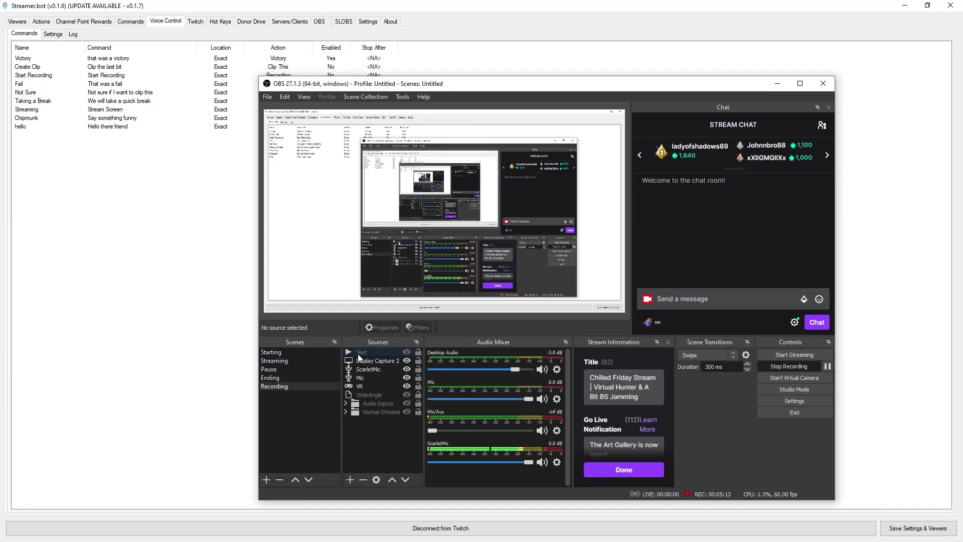